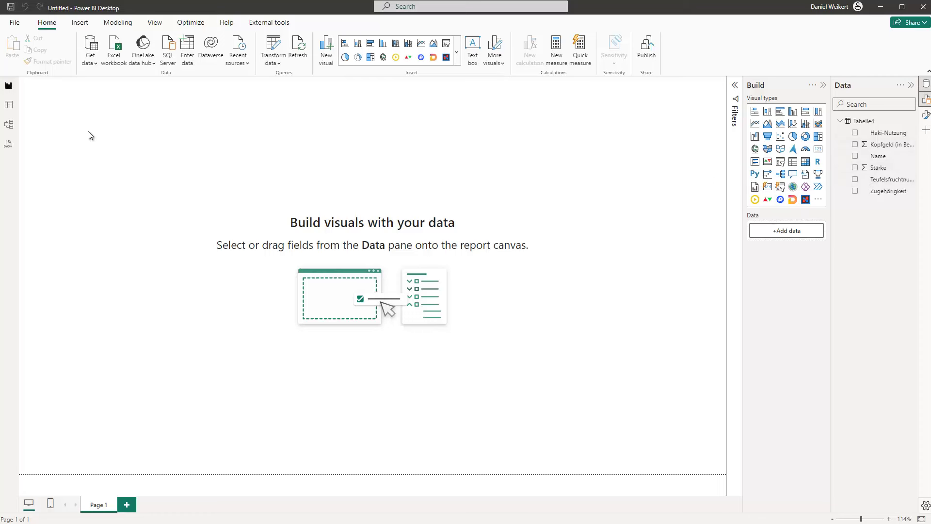
Step: Switch to Table view to show Tabelle4's 20 rows of character data
left_click(8, 108)
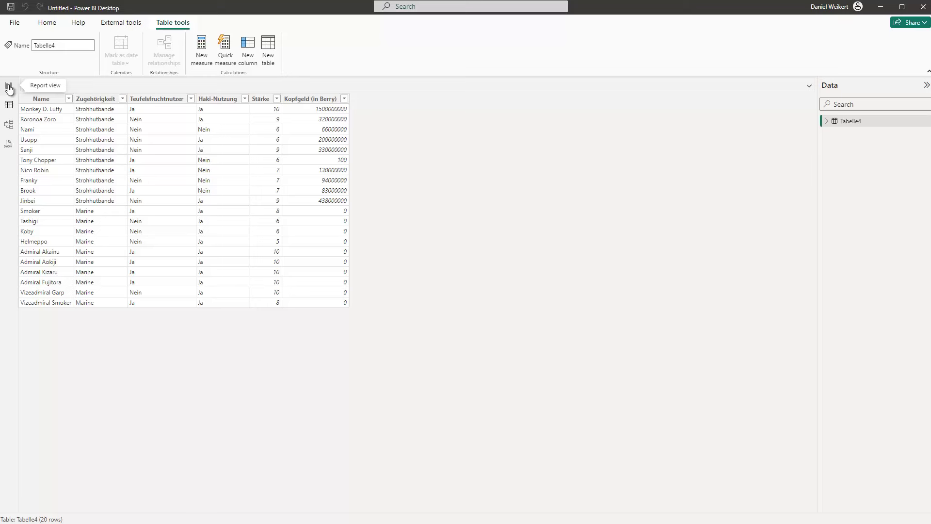
Step: Build a Page 1 table of Name, Teufelsfruchtnutzer, Zugehörigkeit, Stärke, Haki-Nutzung and Kopfgeld, then enlarge it
left_click(9, 87)
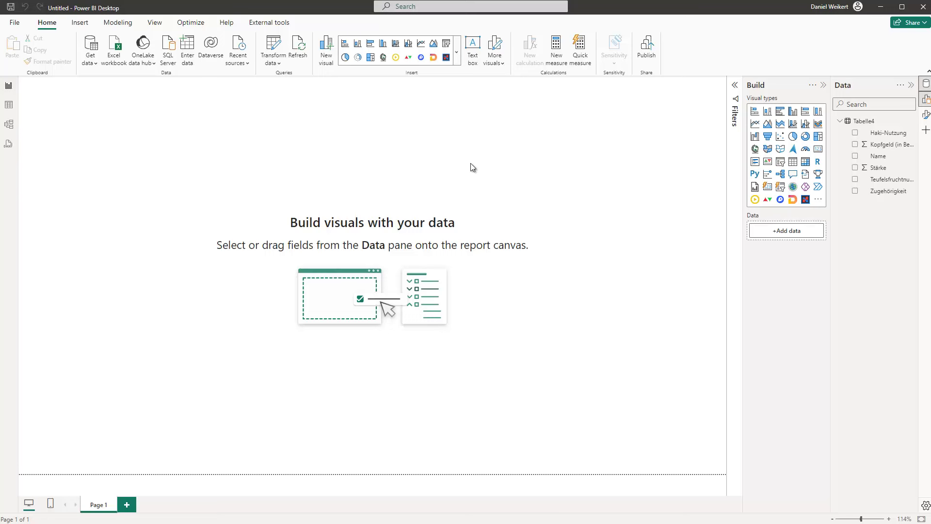
left_click(854, 156)
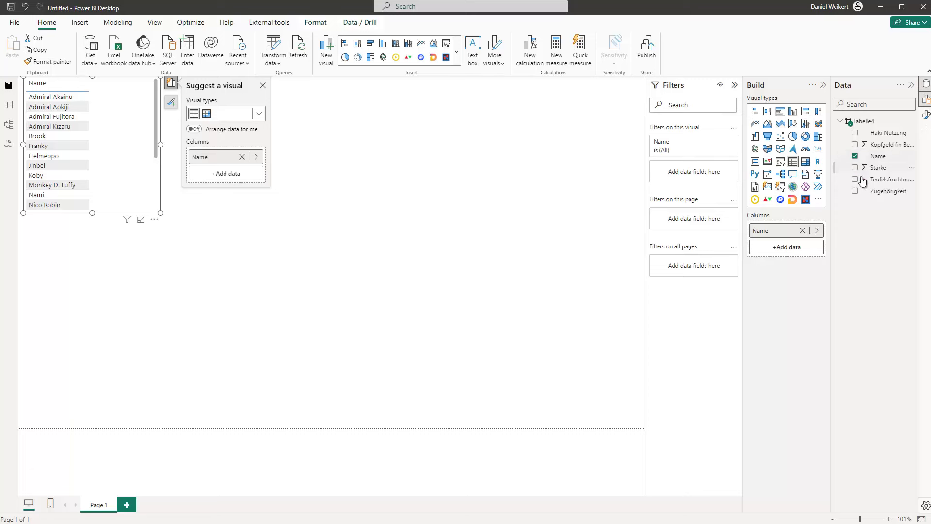
left_click(855, 179)
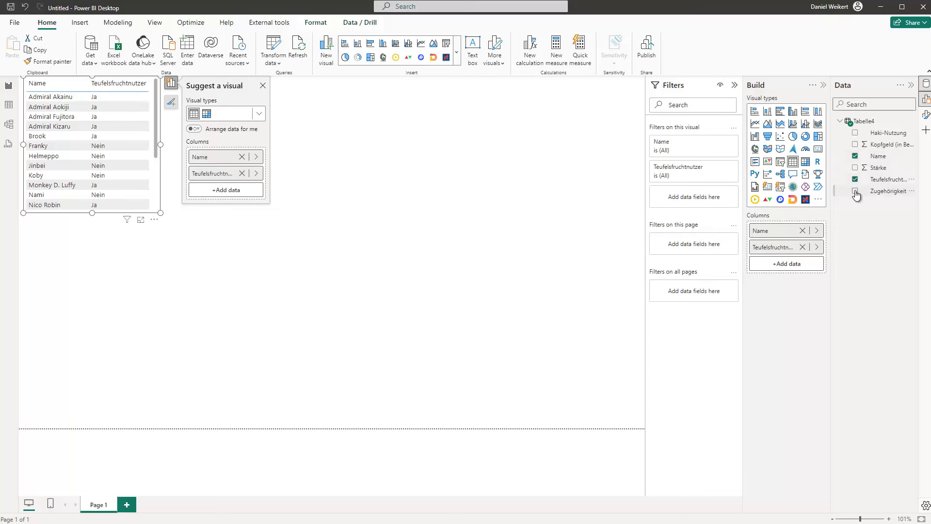
left_click(855, 192)
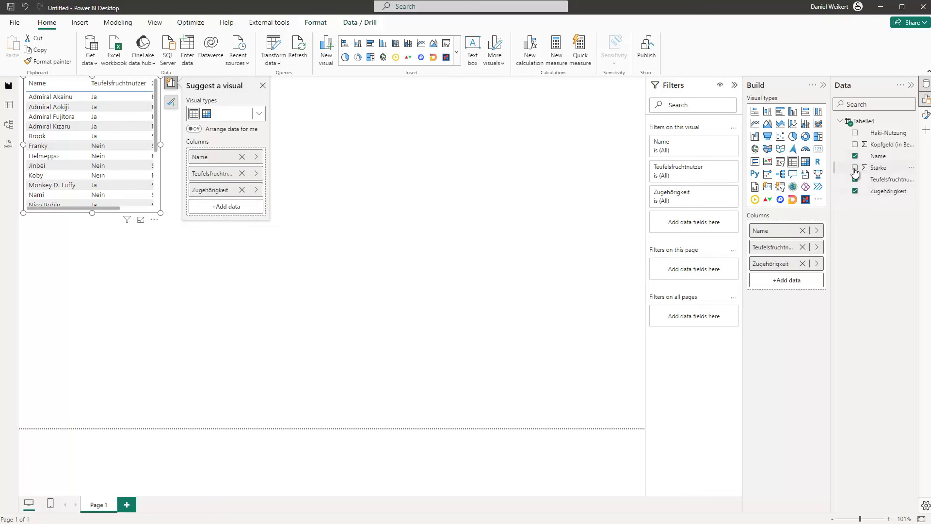
left_click(855, 168)
left_click(854, 133)
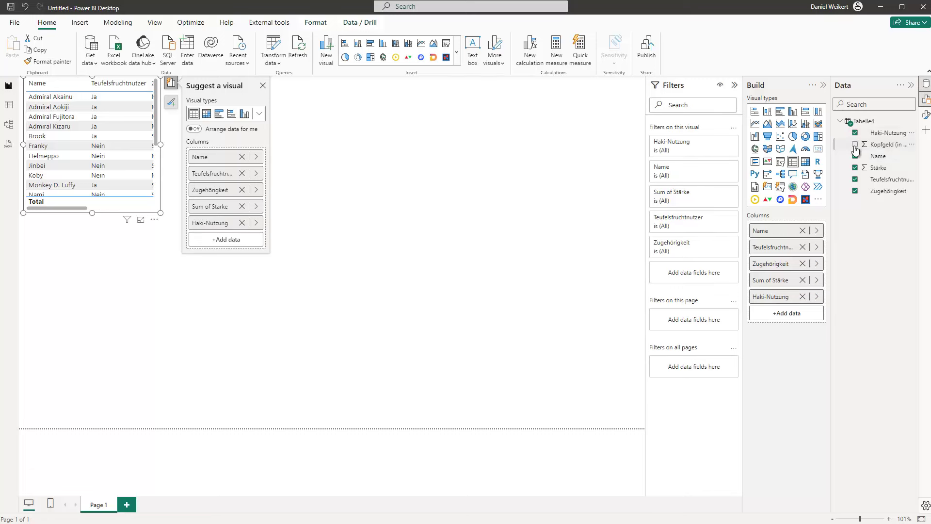
left_click(854, 145)
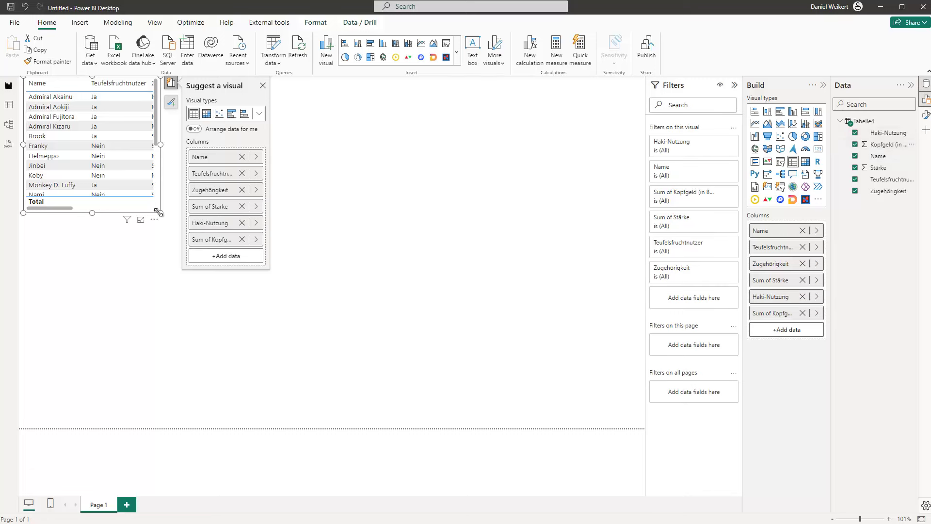
left_click_drag(159, 212, 417, 318)
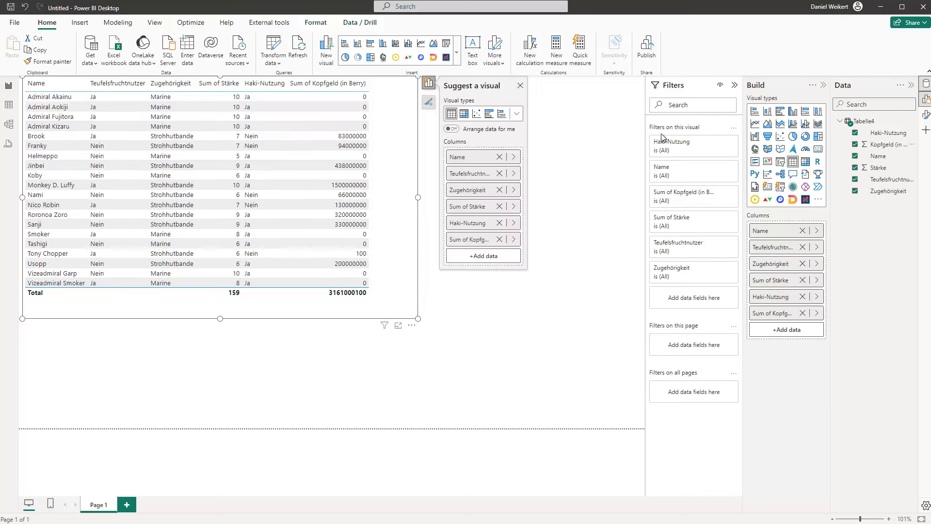
Step: Set the table's value font size to 15 and enlarge the table so Kopfgeld fits
left_click(926, 115)
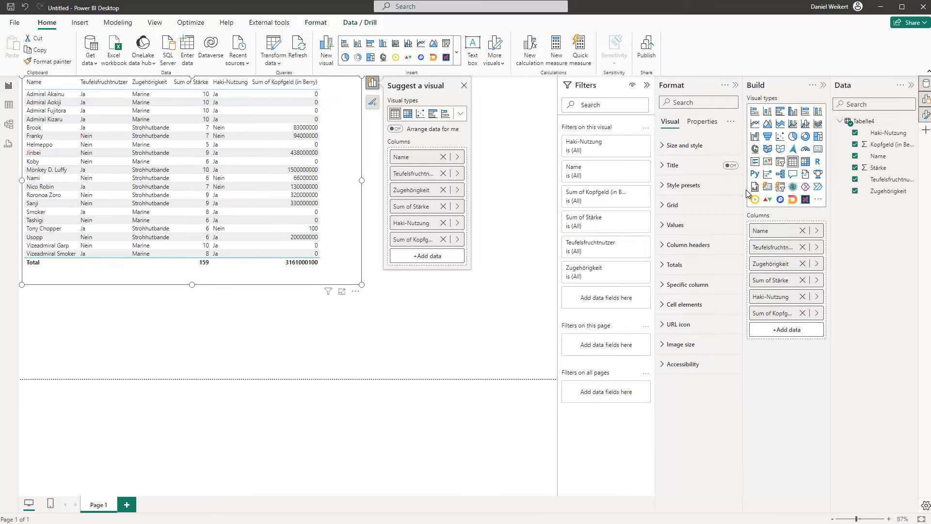
left_click(673, 228)
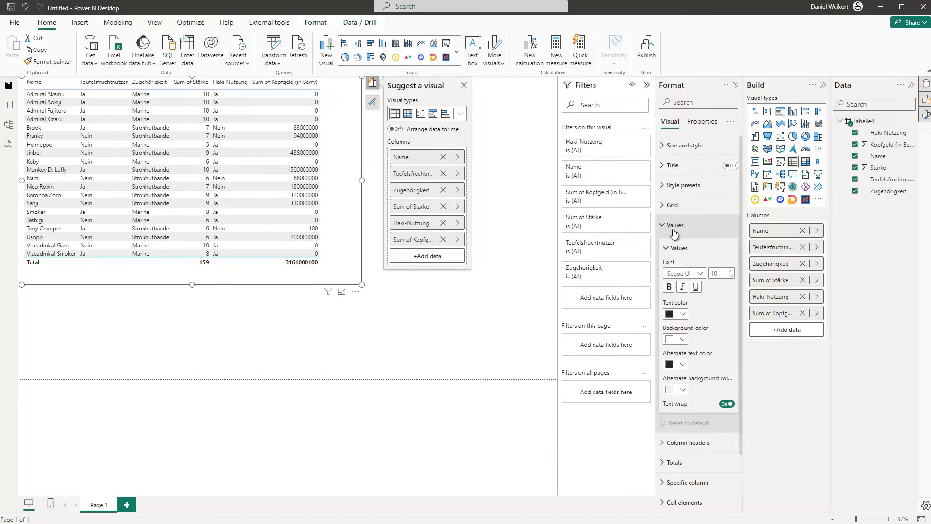
double_click(719, 273)
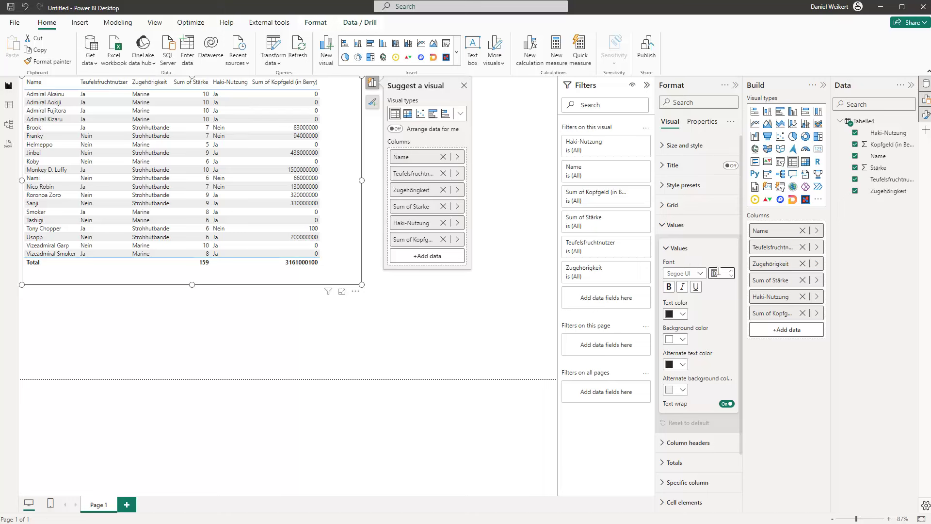
type("20")
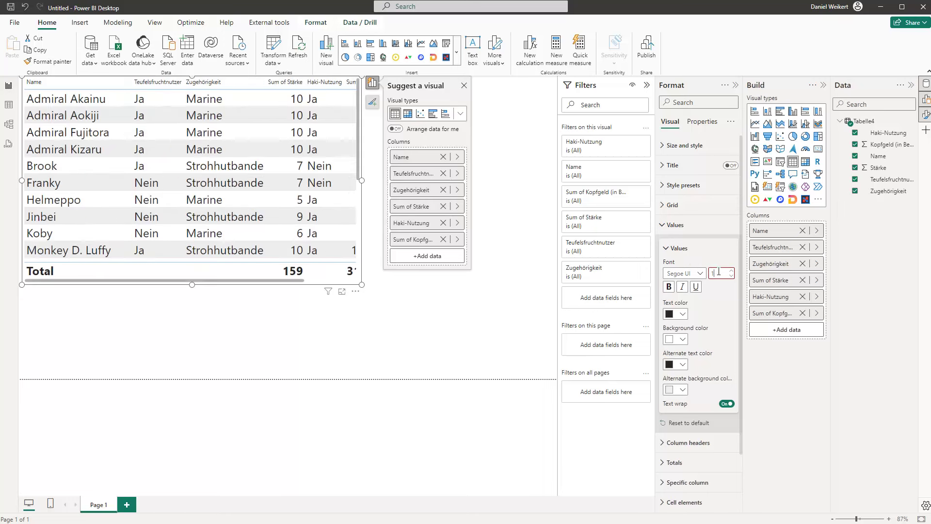
type("5")
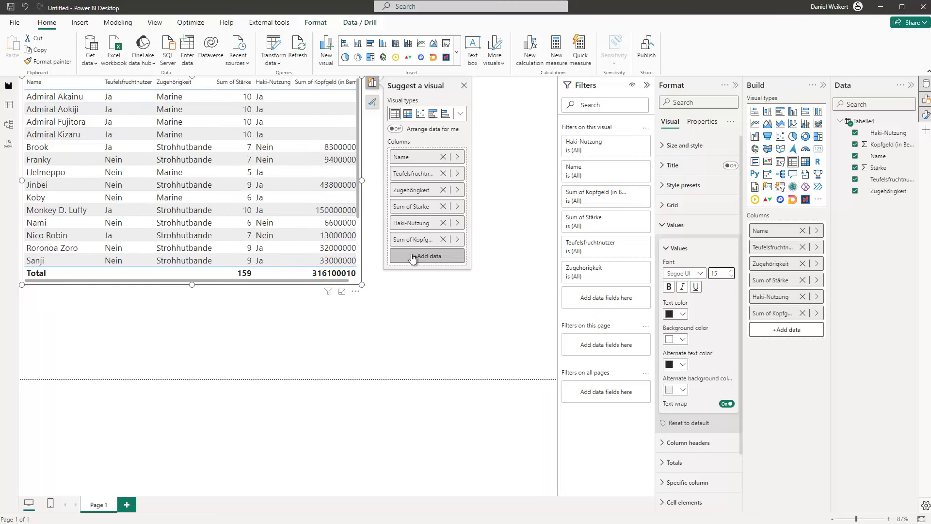
mouse_move(362, 284)
left_mouse_down()
mouse_move(469, 349)
mouse_move(410, 345)
left_mouse_up()
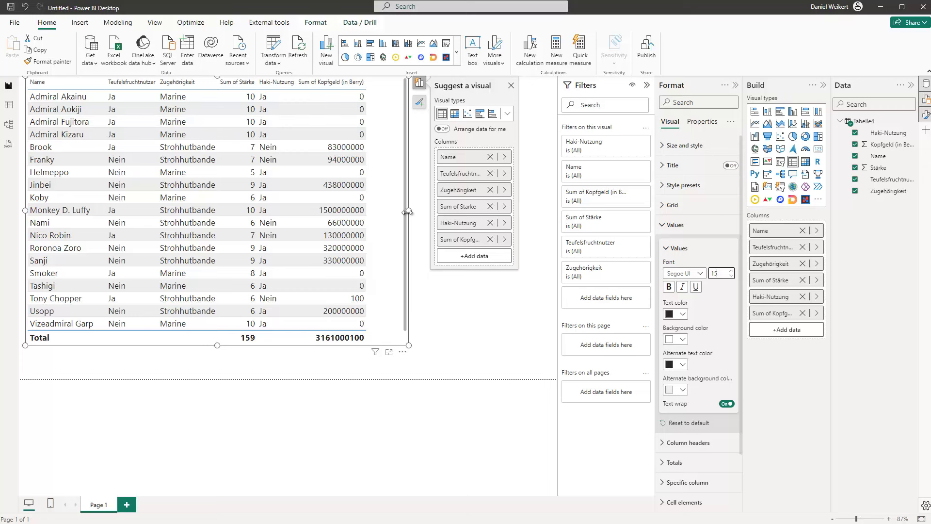
left_click_drag(407, 212, 429, 210)
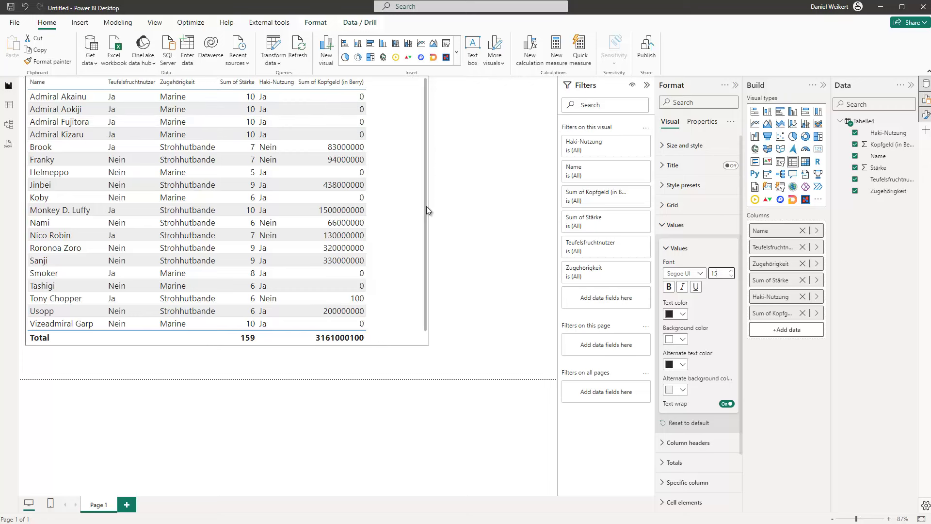
left_click(515, 391)
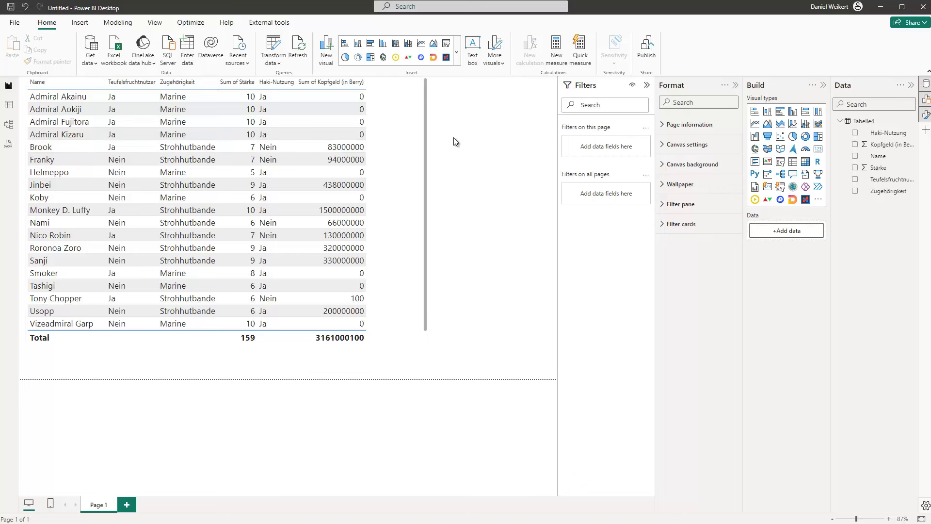
Step: Create a new measure in Tabelle4 named StärkeSHB
mouse_move(864, 121)
right_click(868, 126)
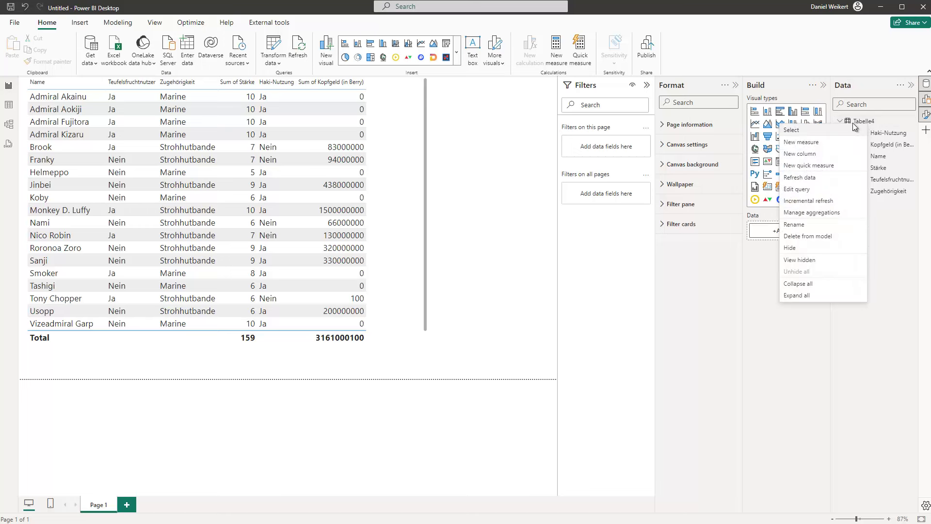
left_click(800, 142)
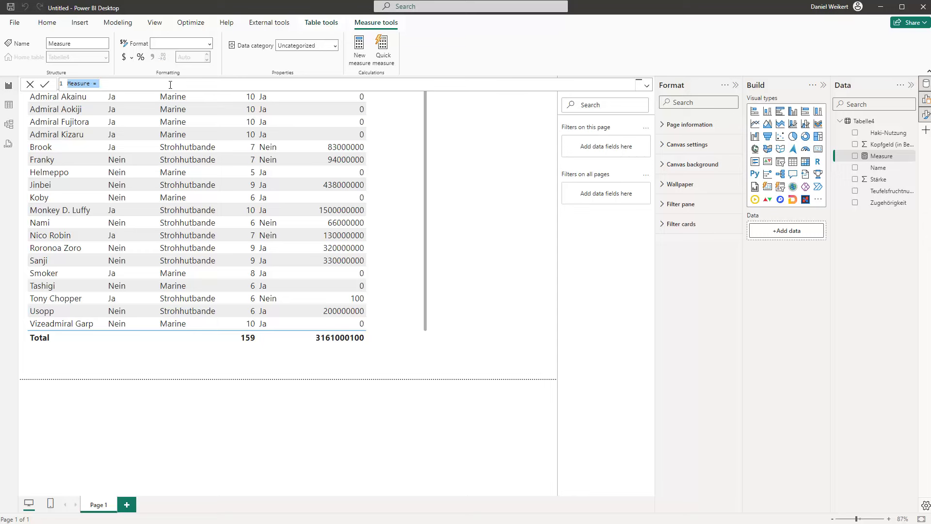
scroll(165, 83, "up", 3, "ctrl")
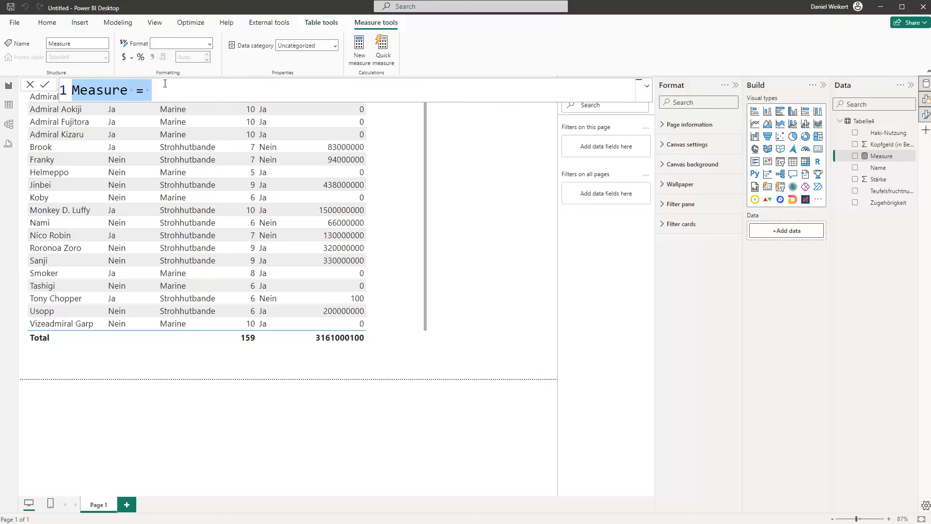
type("Stärk")
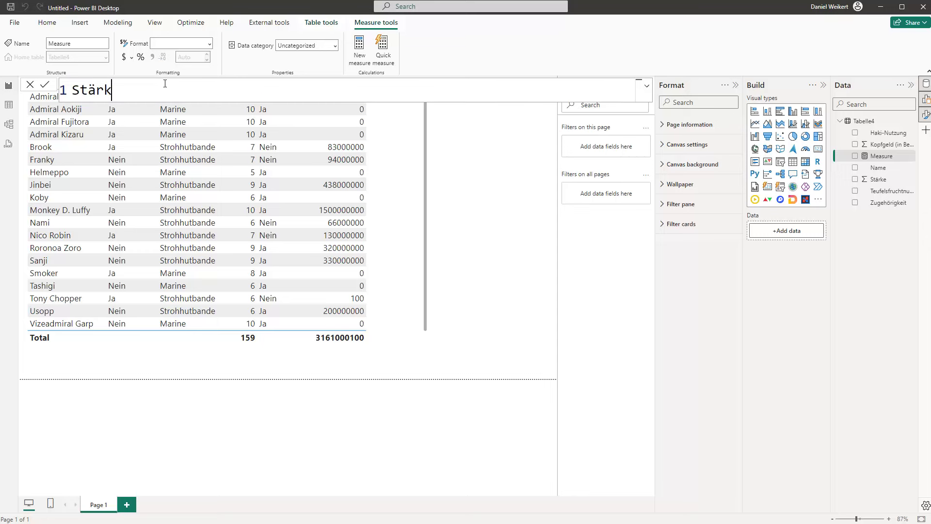
type("eSHB")
type(" =")
key("shift+Return")
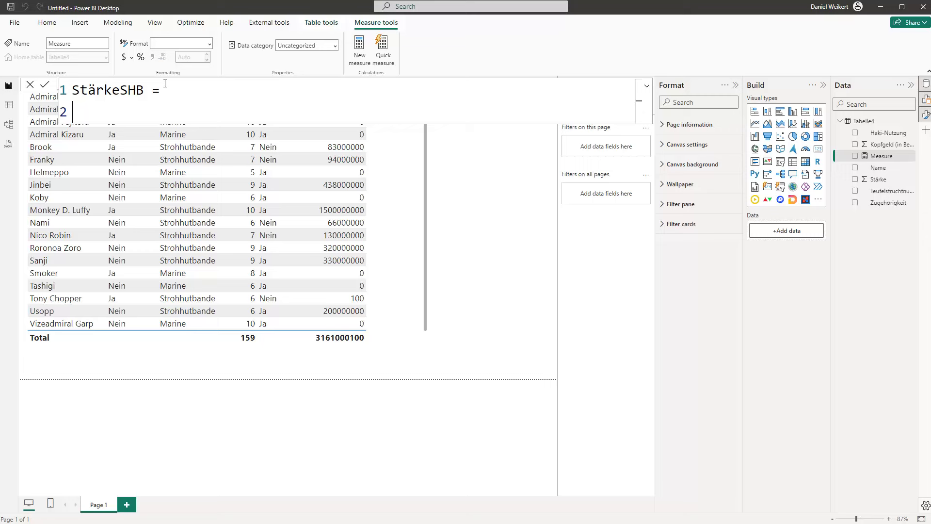
Step: Enter CALCULATE(SUM(Tabelle4[Stärke]),Tabelle4[Zugehörigkeit]="Strohutbande") as its formula and commit it
type("CAL")
key("Tab")
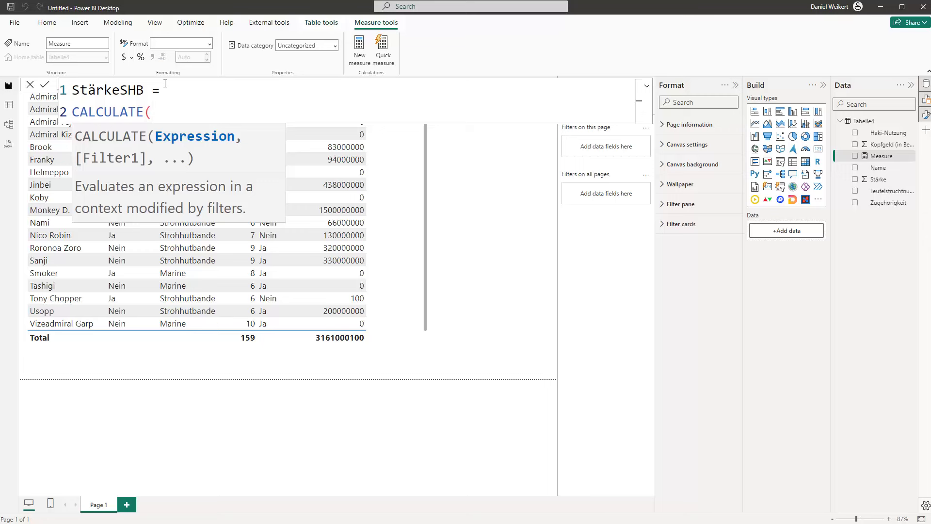
type("SUM")
type("(")
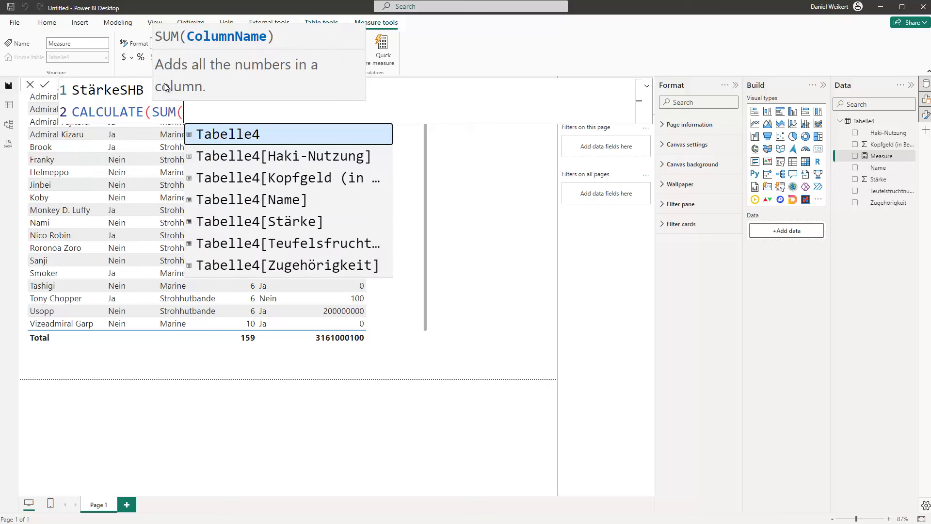
type("St")
key("Tab")
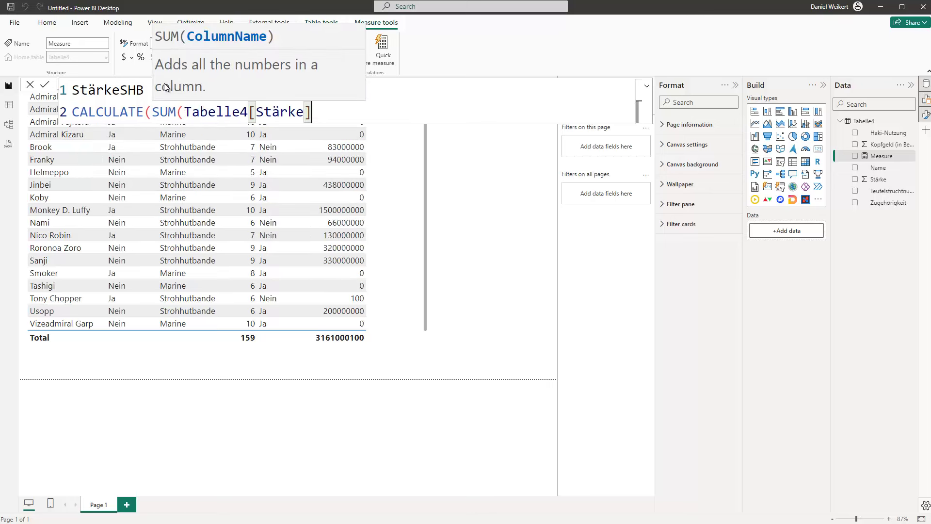
type("),")
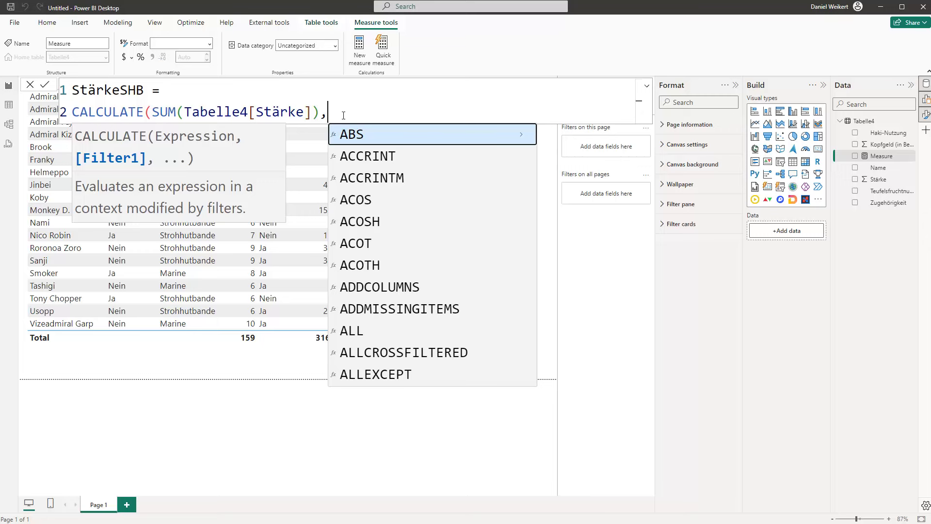
type("Zu")
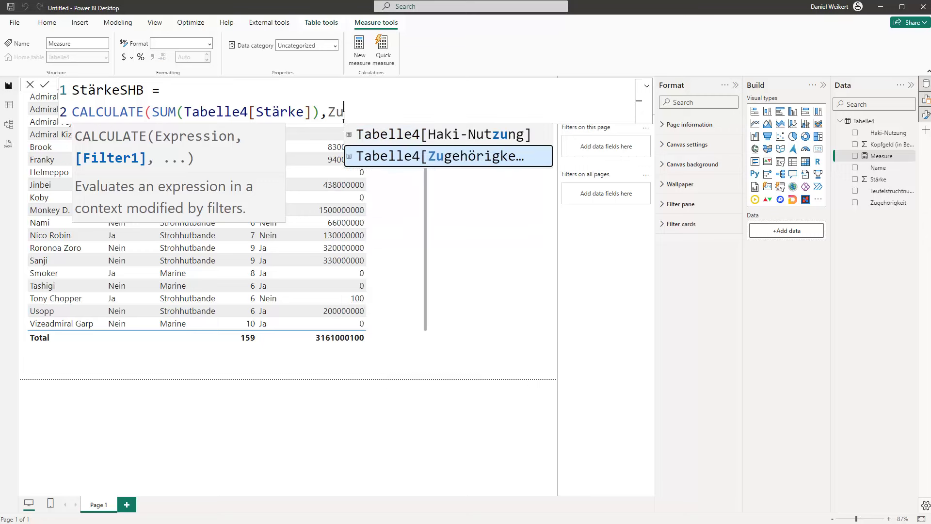
key("Tab")
type("=")
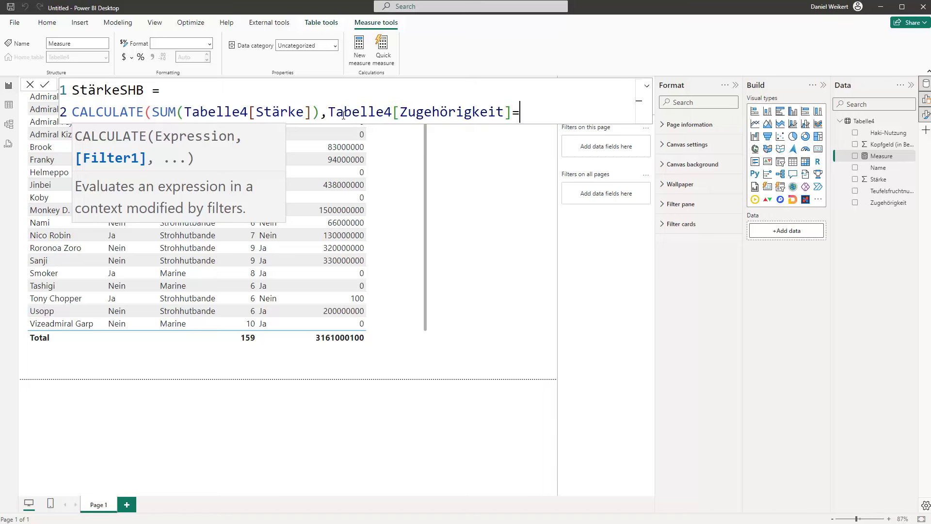
type("\"Str")
type("ohutba")
type("nde\"")
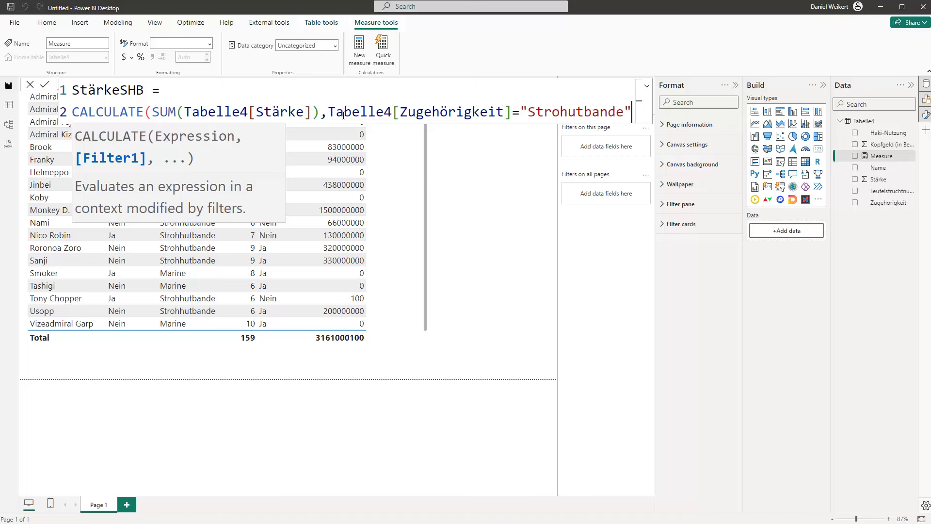
type(")")
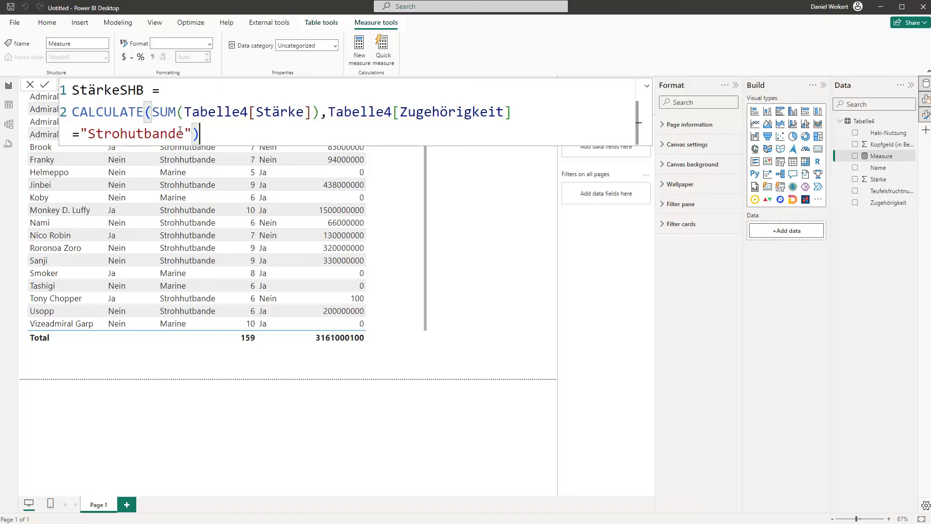
left_click(45, 84)
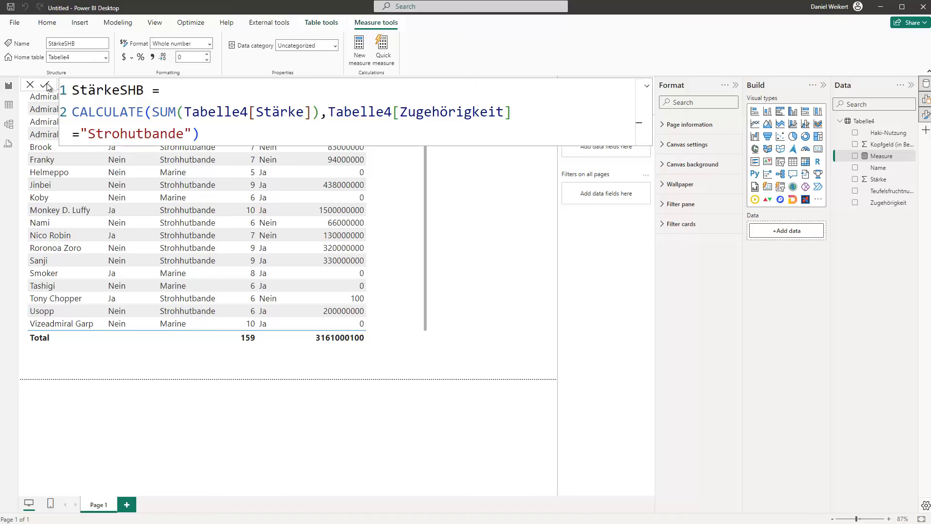
Step: Add StärkeSHB as a new column chart beside the table and make it much shorter
left_click(485, 183)
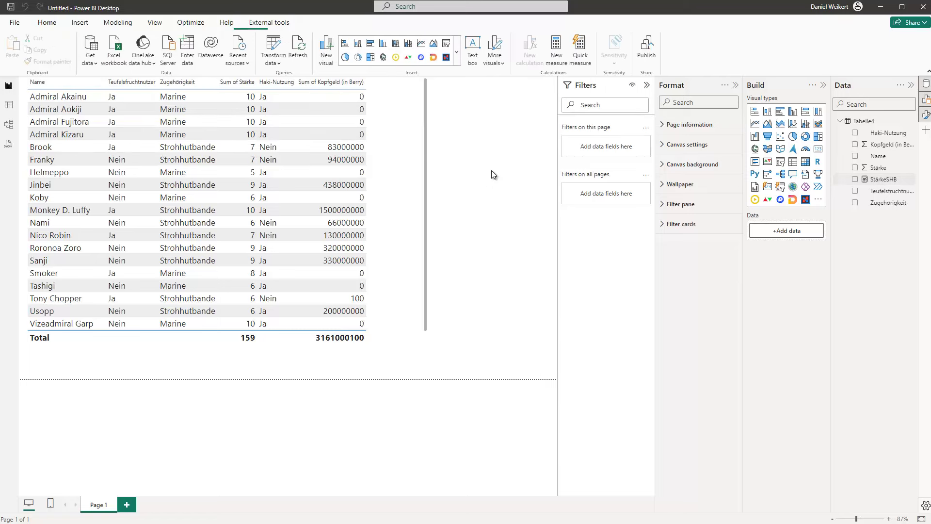
left_click(854, 179)
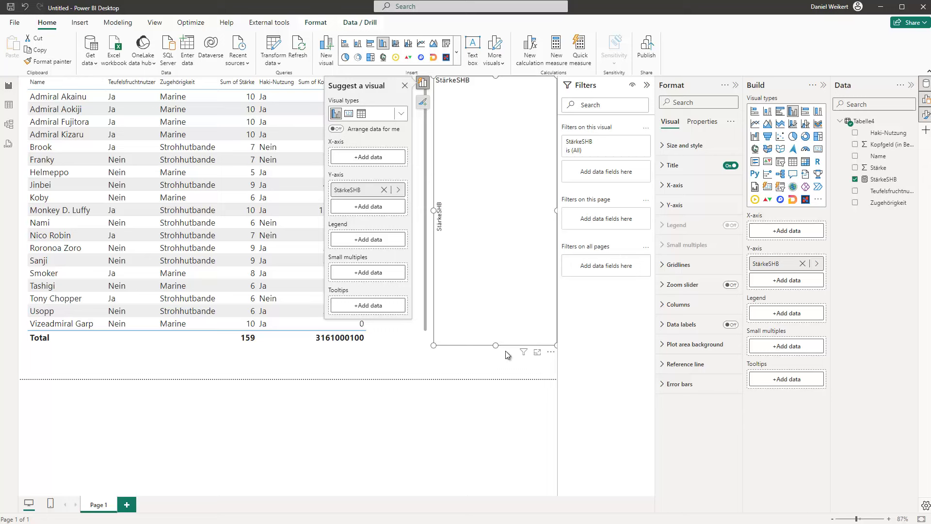
left_click_drag(495, 345, 483, 153)
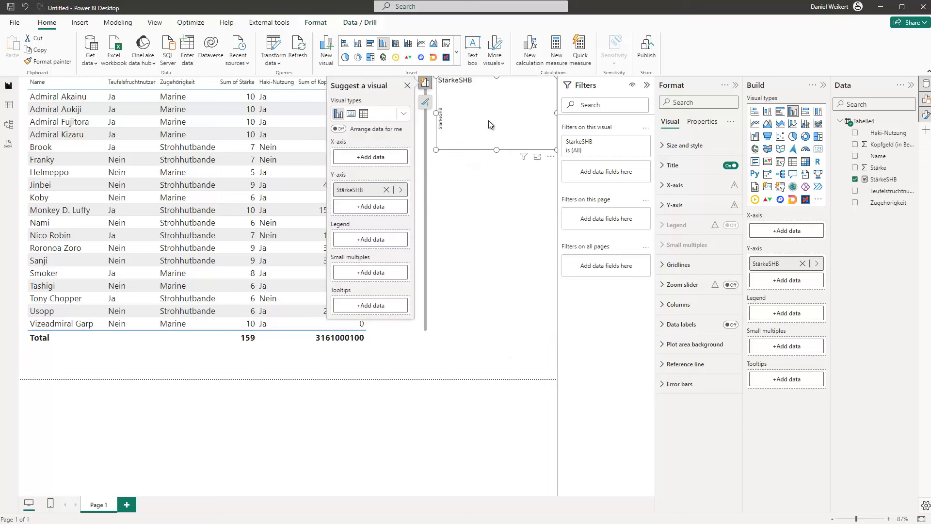
Step: Turn the StärkeSHB chart into a card and inspect the StärkeSHB, Teufelsfruchtnutzer and Zugehörigkeit fields
left_click(351, 113)
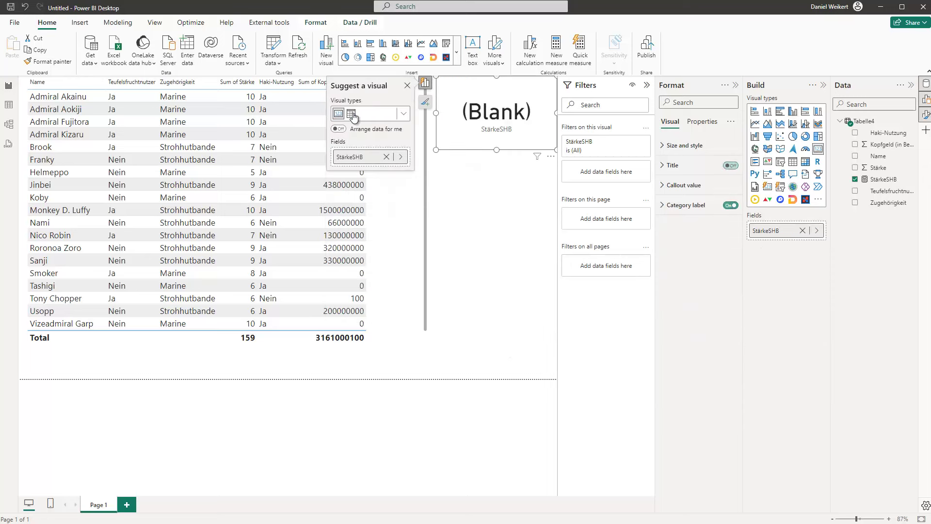
left_click(887, 180)
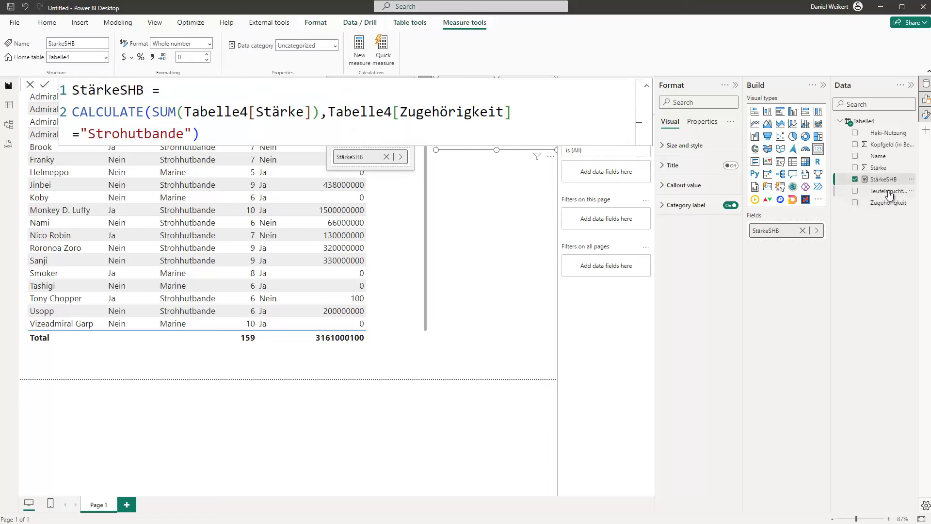
left_click(888, 192)
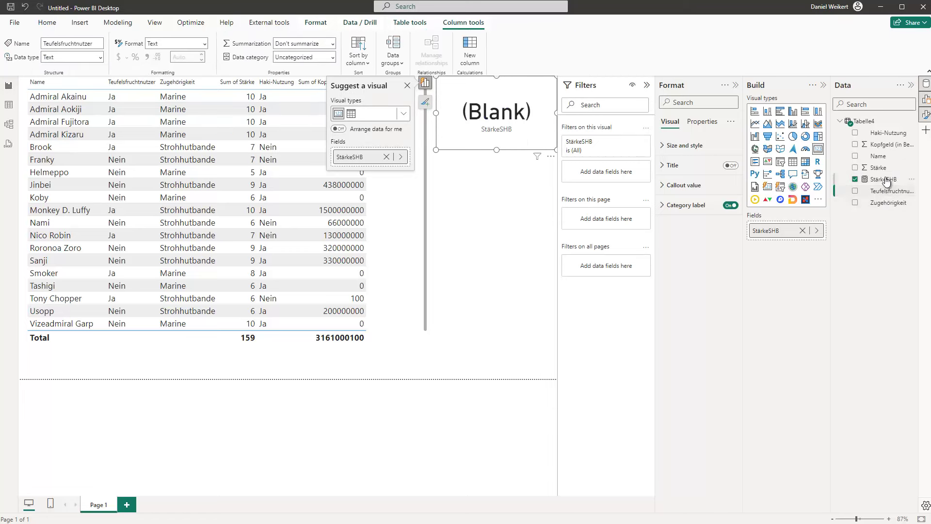
left_click(884, 203)
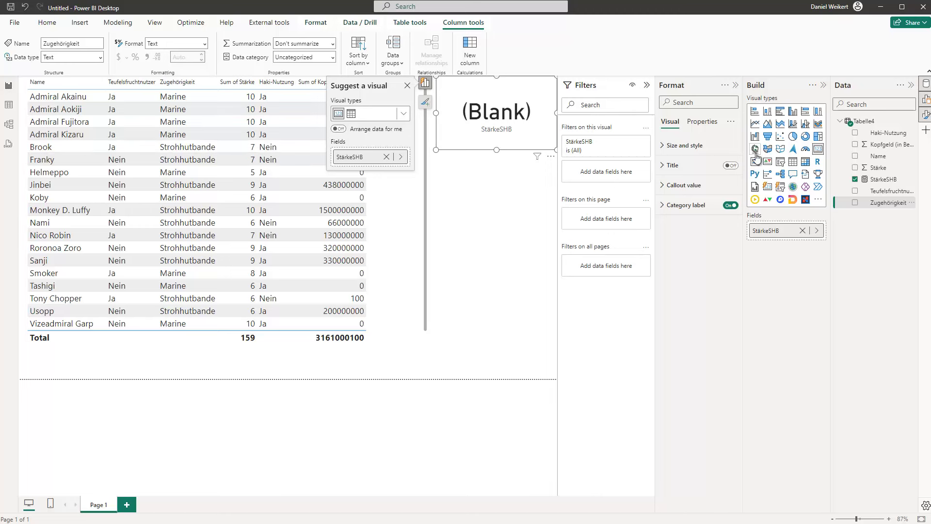
Step: Correct "Strohutbande" to "Strohhutbande" in the StärkeSHB formula and commit it
left_click(886, 179)
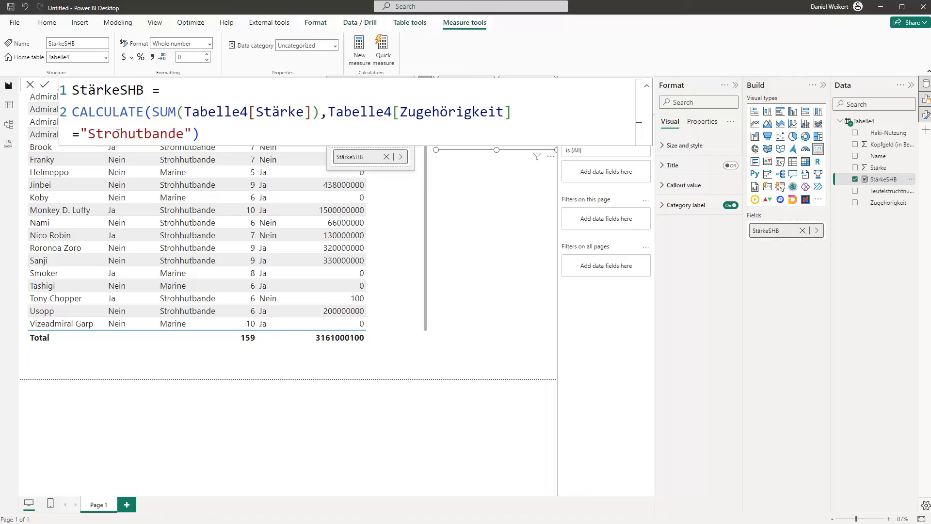
left_click(116, 134)
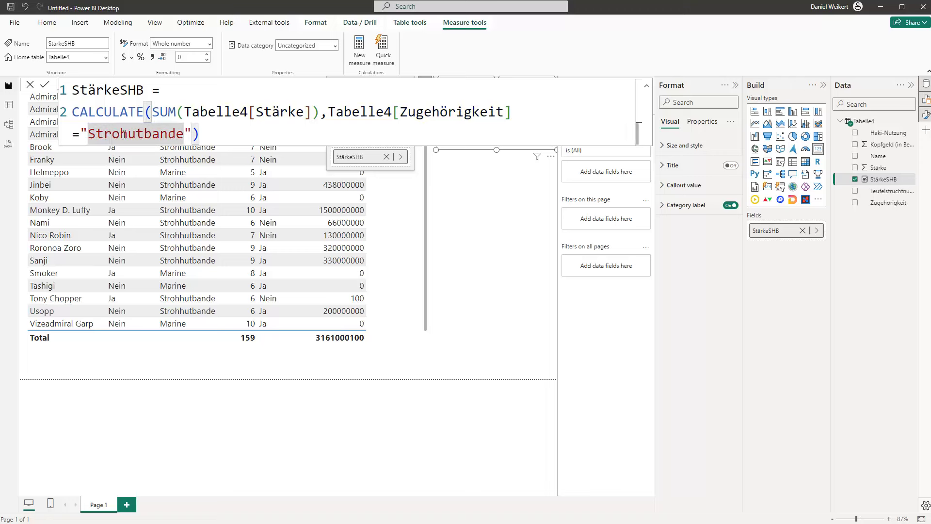
left_click(128, 132)
type("h")
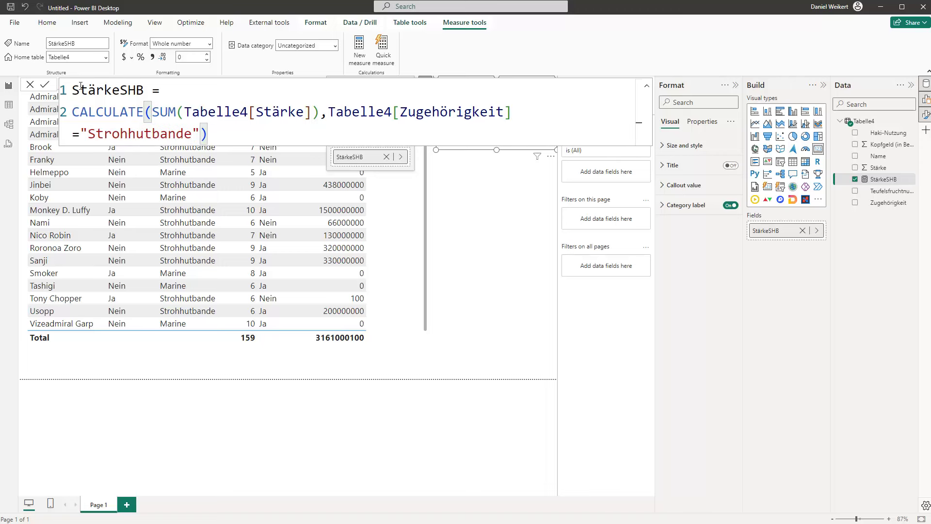
left_click(45, 85)
left_click(496, 203)
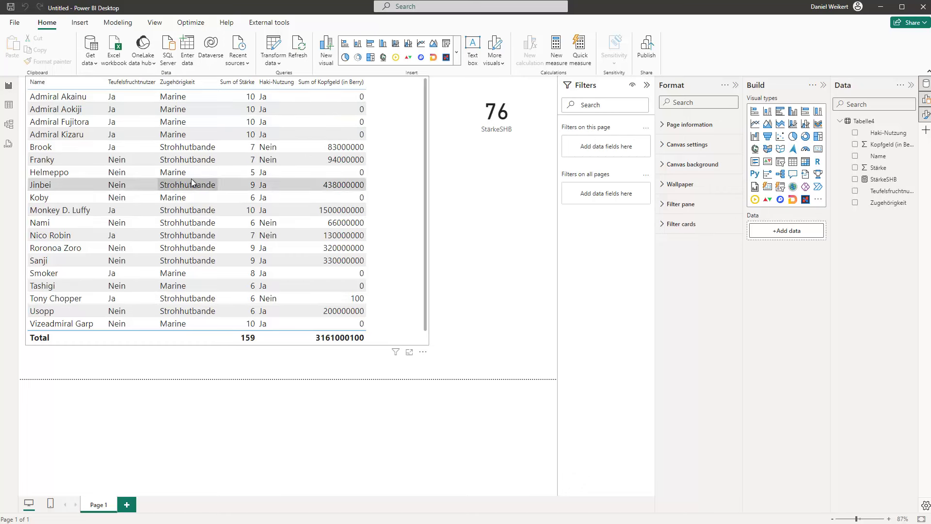
Step: Copy the StärkeSHB formula into a new Tabelle4 measure
left_click(881, 180)
left_click(300, 129)
key("ctrl+a")
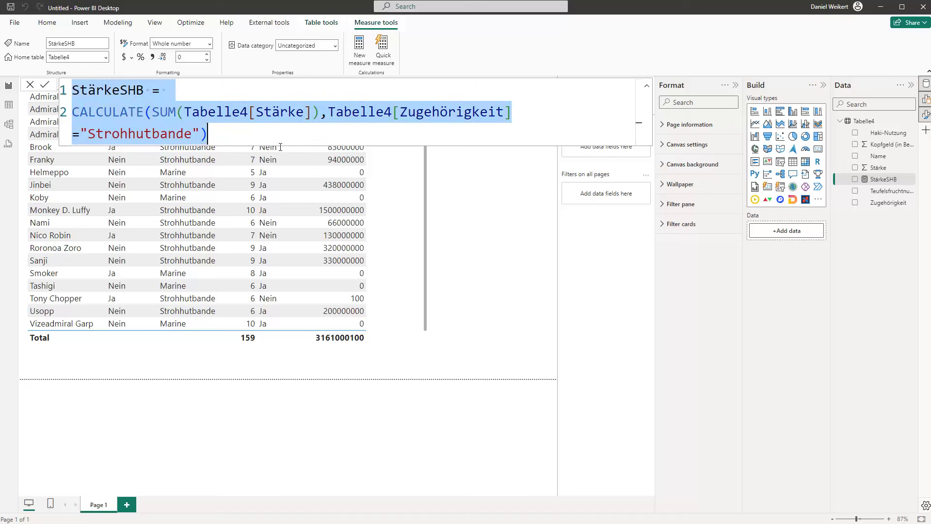
right_click(863, 122)
left_click(803, 139)
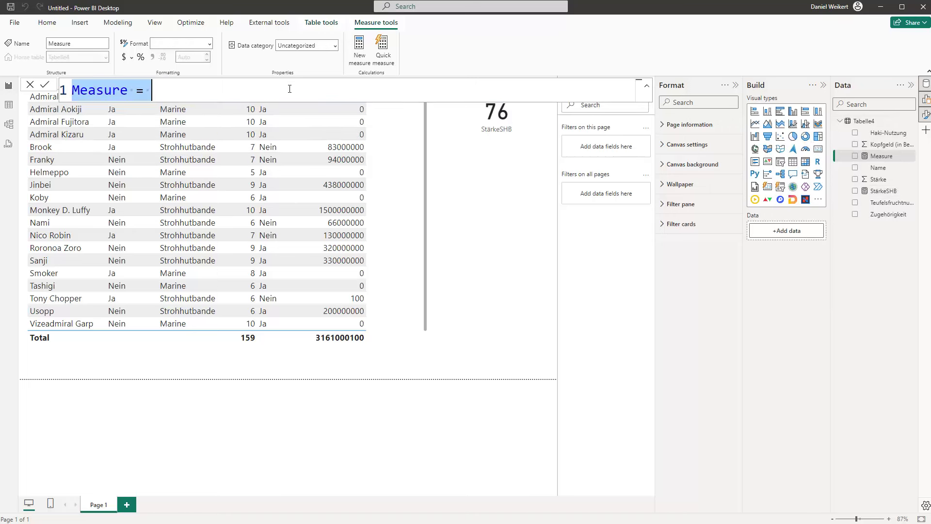
type("StärkeSHB = CALCULATE(SUM(Tabelle4[Stärke]),Tabelle4[Zugehörigkeit]=\"Strohhutbande\")")
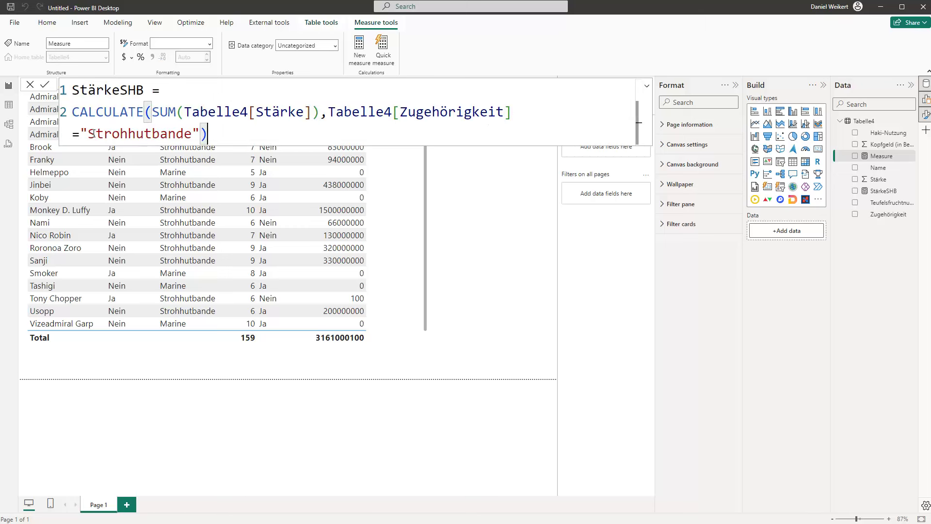
Step: Change the filter value to "Marine", rename the measure StärkeM, and commit it
left_click_drag(88, 134, 196, 134)
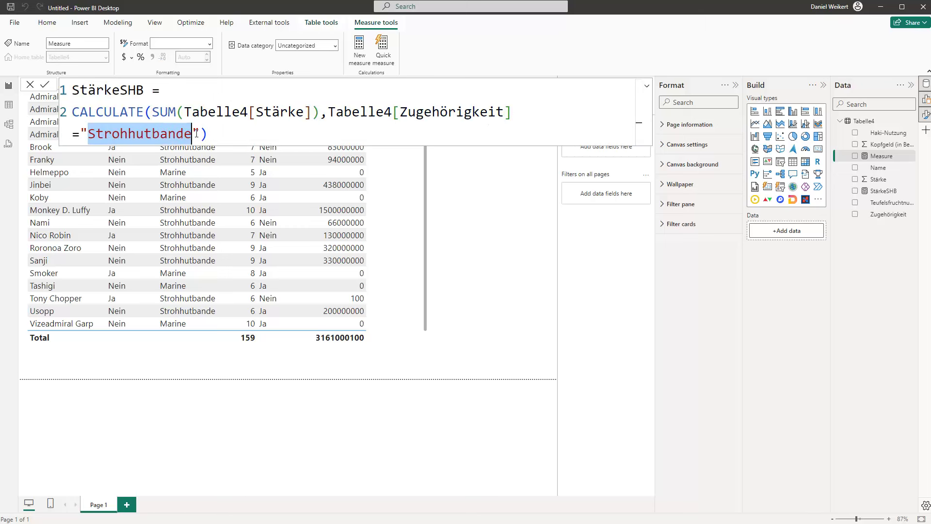
type("Marine")
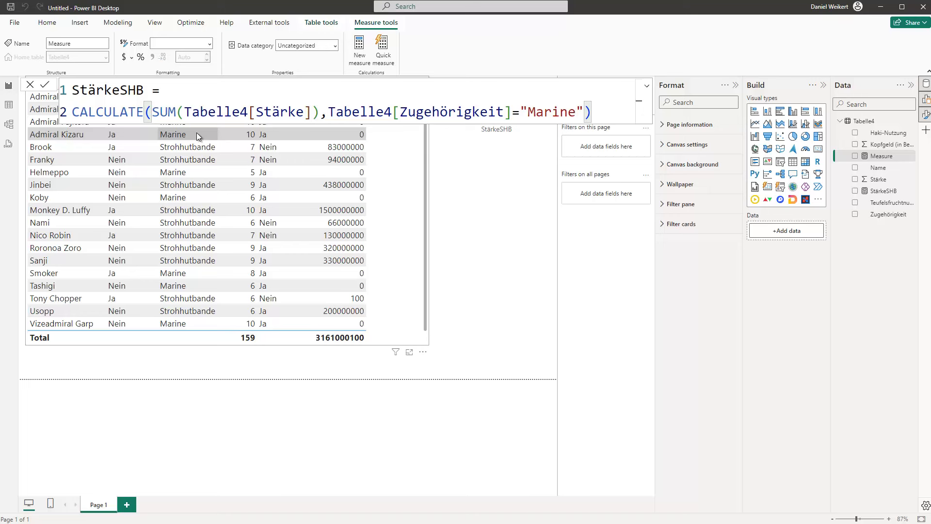
left_click(145, 90)
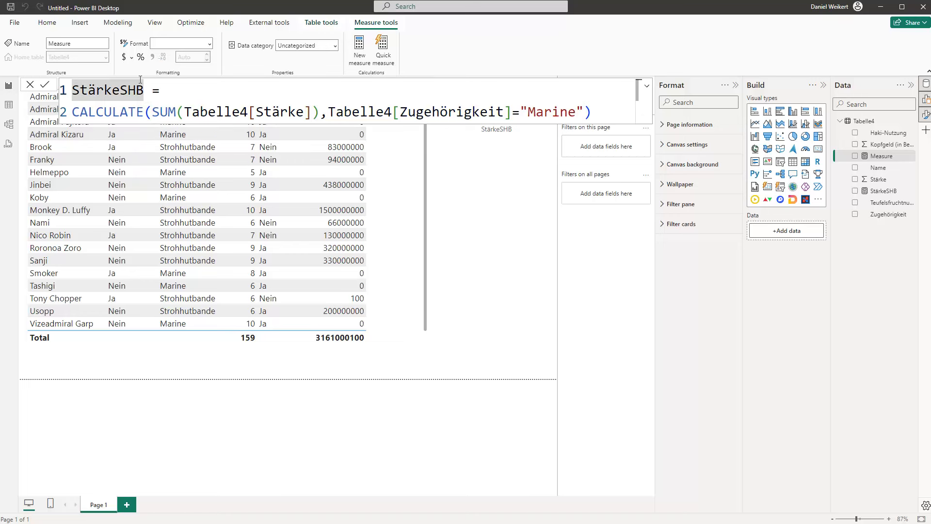
key("BackSpace")
key("BackSpace")
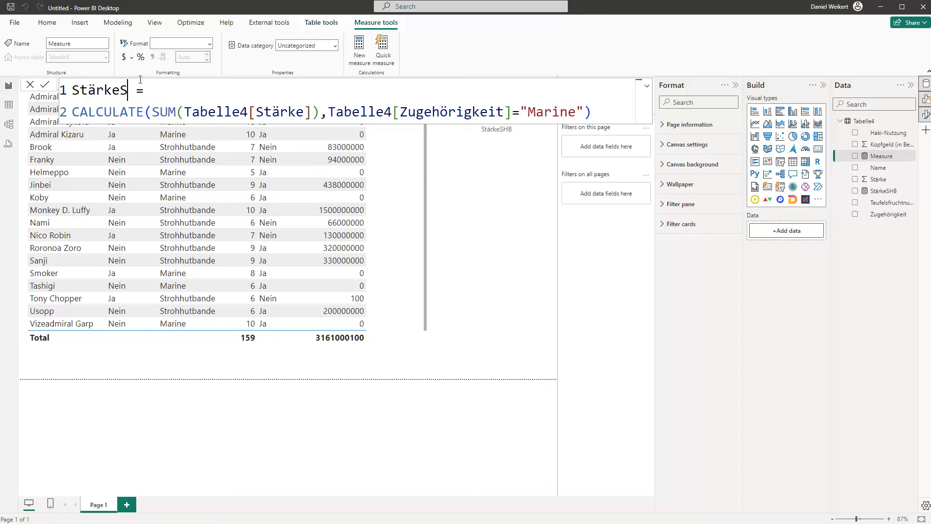
key("BackSpace")
type("M")
left_click(45, 84)
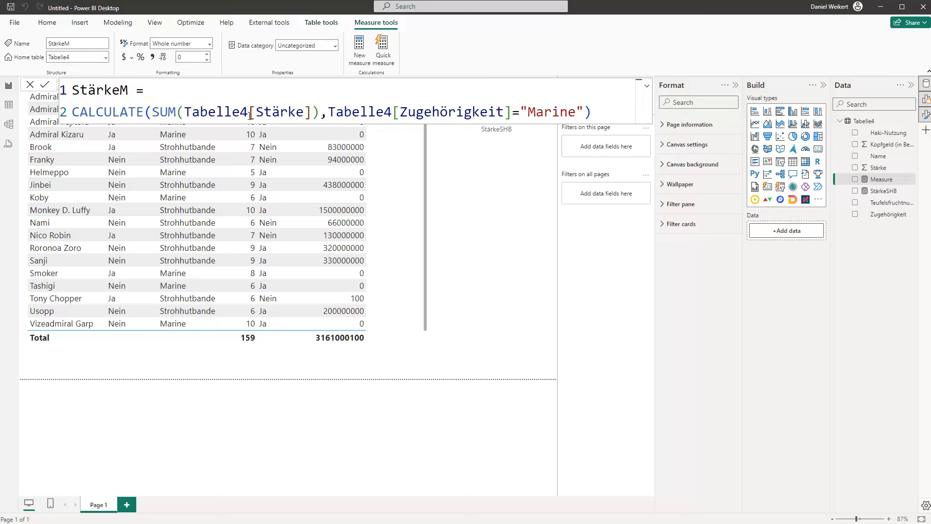
left_click(491, 206)
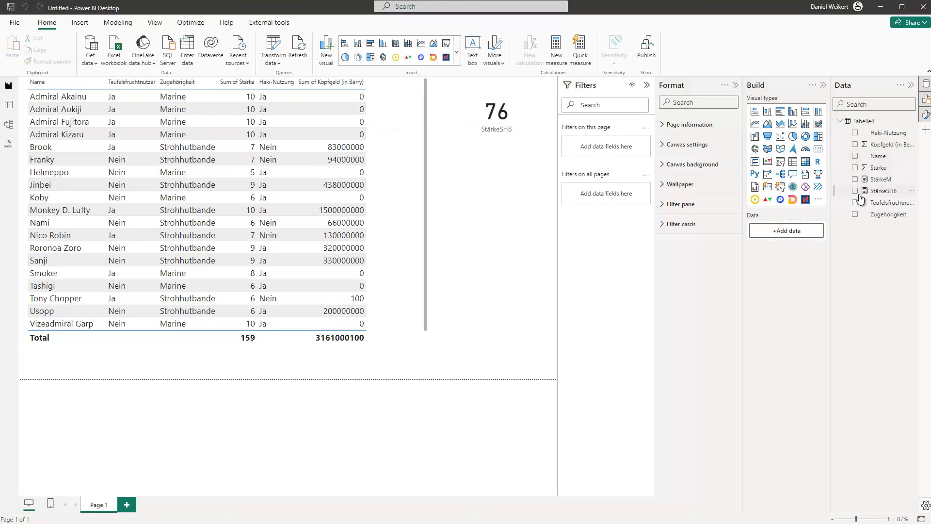
Step: Place StärkeM on the canvas as a compact card showing 83 below the StärkeSHB card
left_click_drag(880, 180, 499, 197)
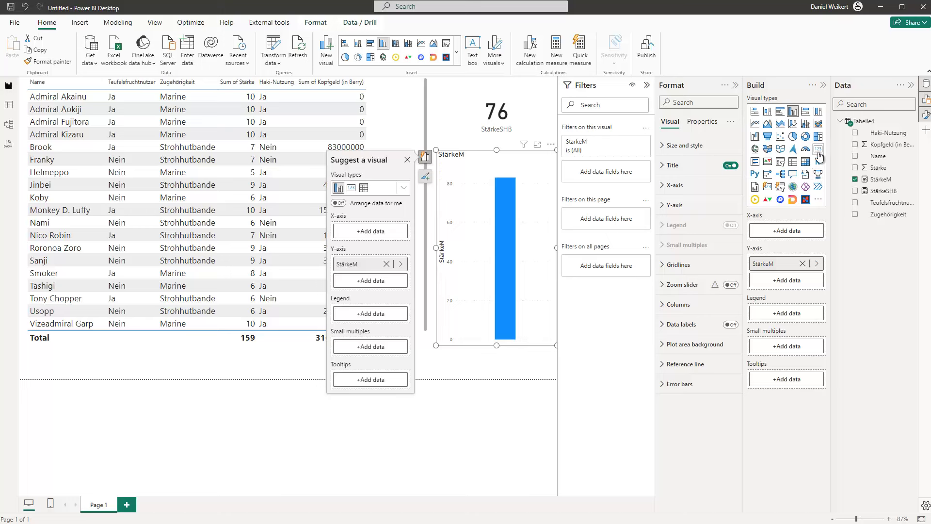
left_click_drag(496, 345, 501, 258)
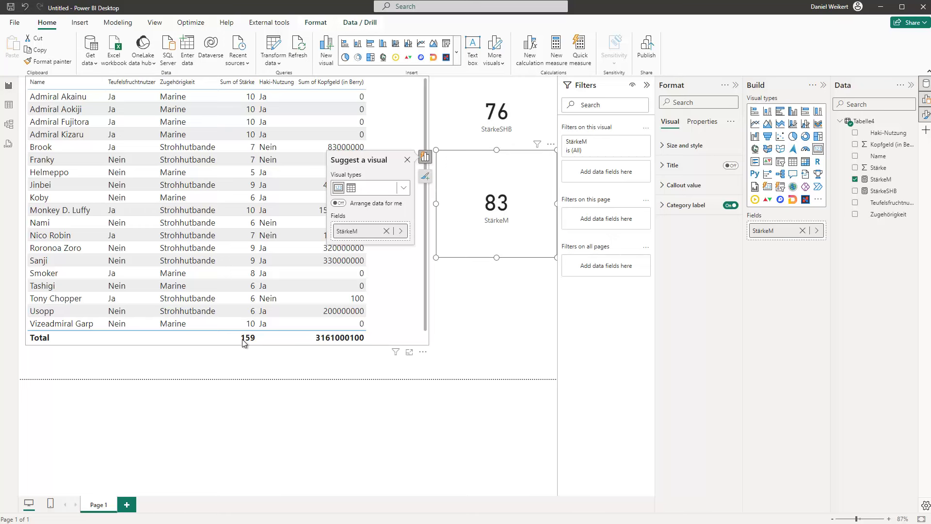
mouse_move(252, 344)
left_click(502, 124)
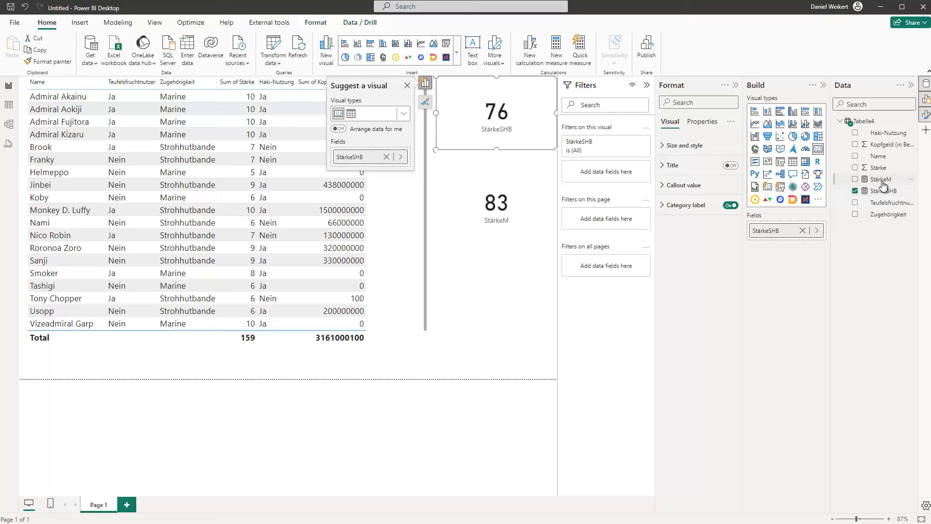
Step: Review the StärkeM and StärkeSHB formulas, then reopen StärkeSHB for editing
left_click(879, 179)
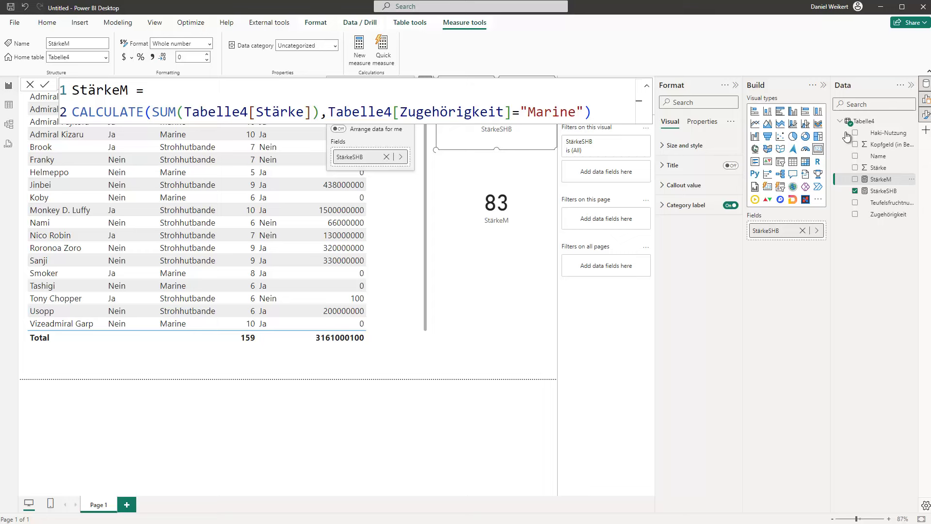
left_click(882, 191)
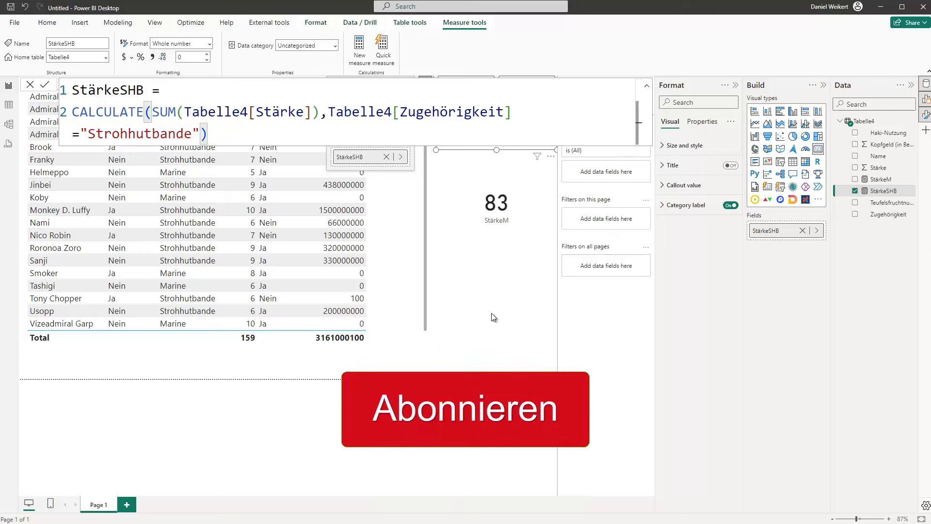
left_click(474, 292)
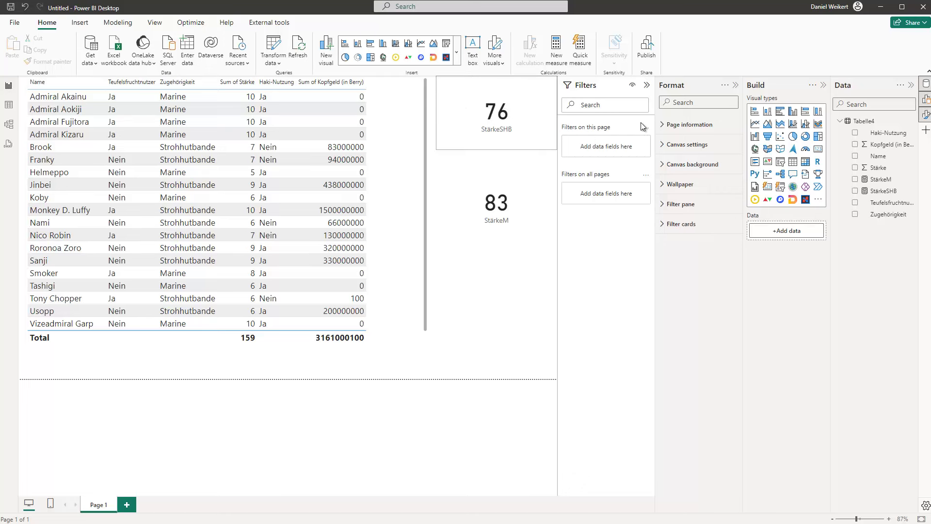
left_click(883, 191)
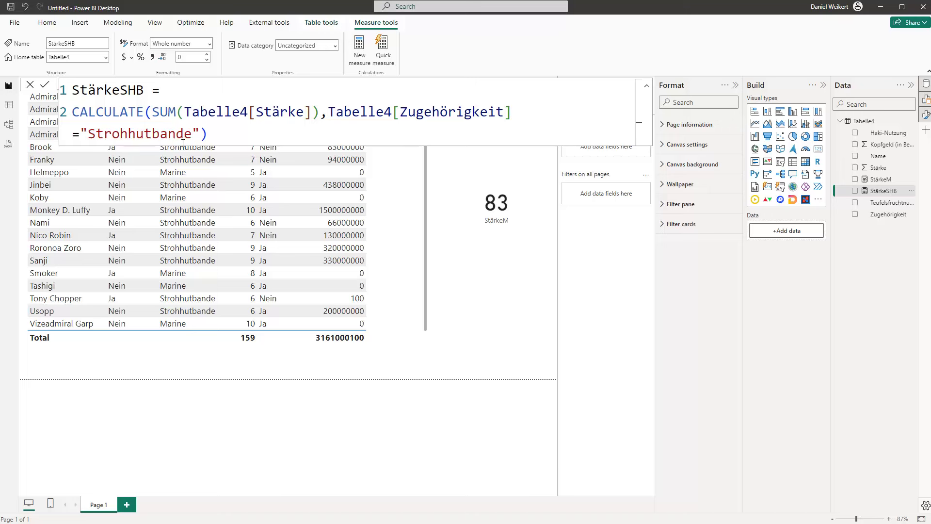
Step: Add the condition Tabelle4[Teufelsfruchtnutzer]="Ja" to StärkeSHB and commit, so its card shows 30
left_click(207, 137)
key("BackSpace")
type(",")
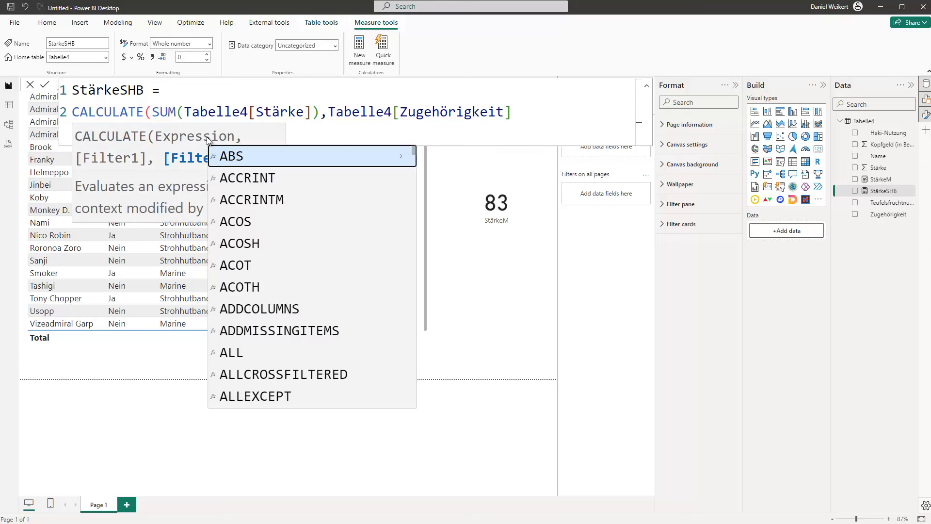
key("Escape")
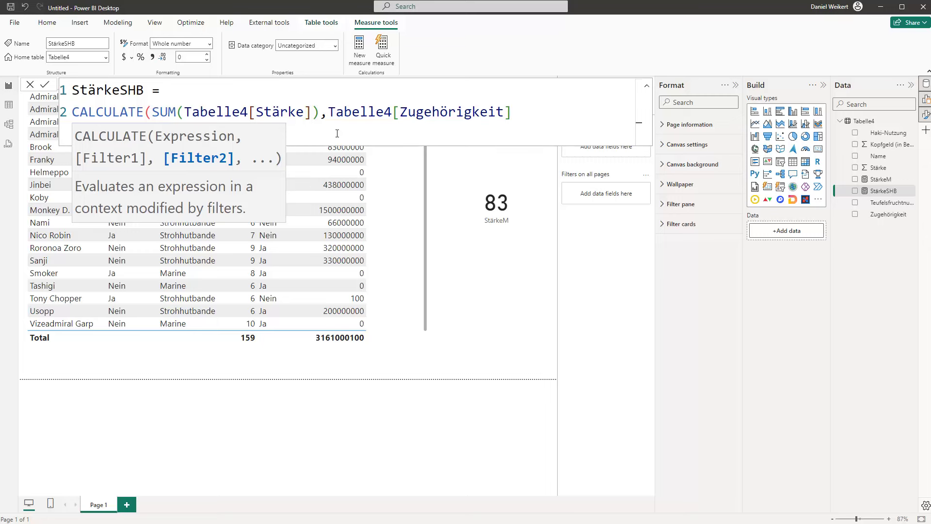
type("teu")
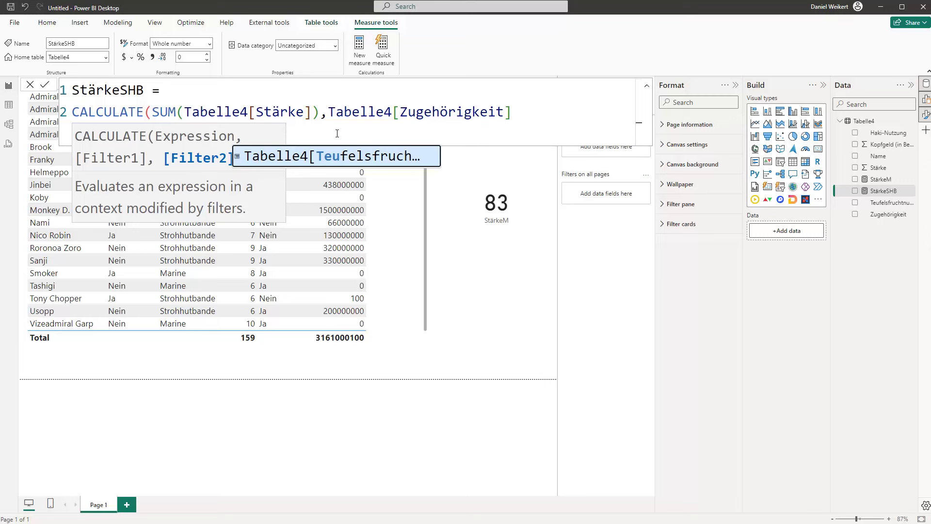
key("Tab")
type("=\"")
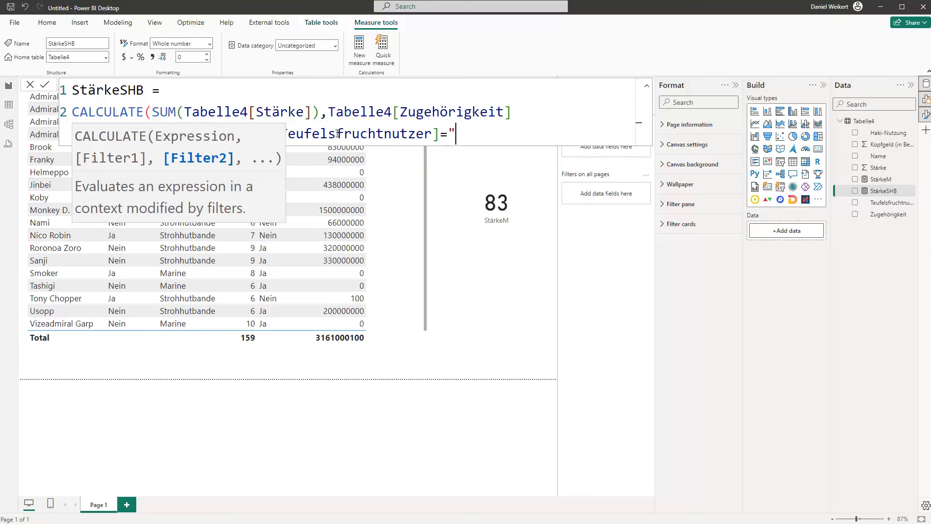
type("Ja\"")
type(")")
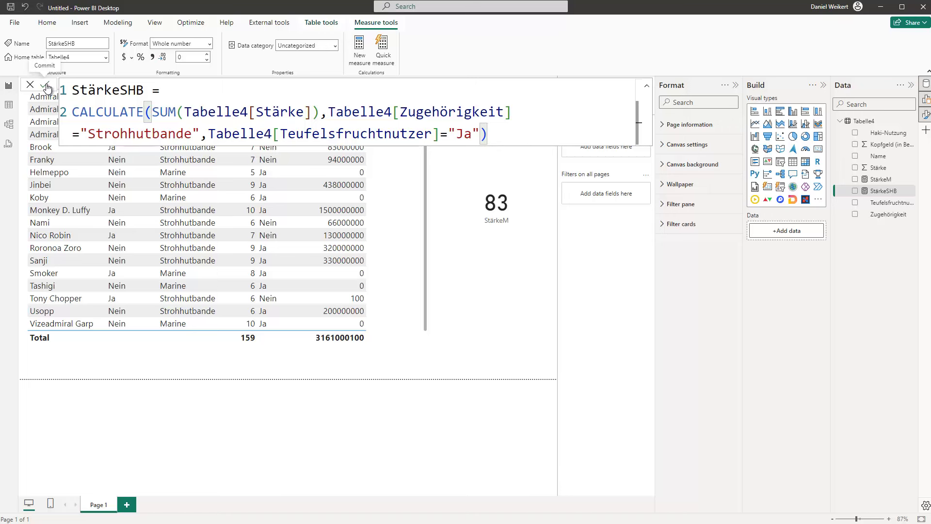
left_click(46, 86)
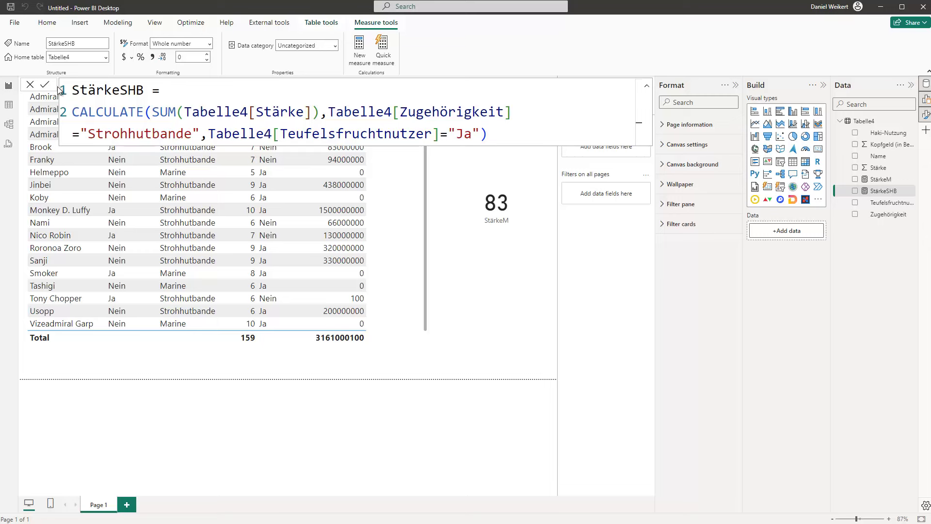
left_click(646, 86)
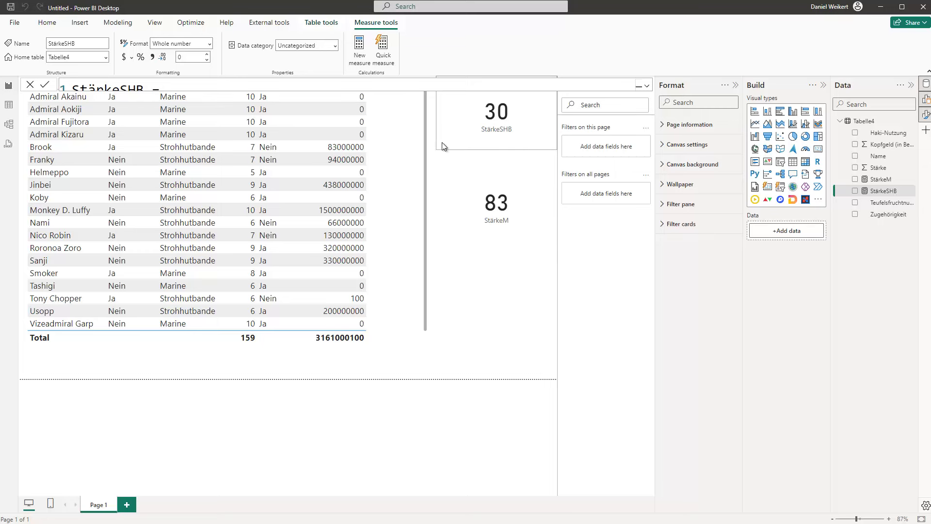
Step: Sort the character table by the Zugehörigkeit column so Marine rows precede Strohhutbande
left_click(359, 148)
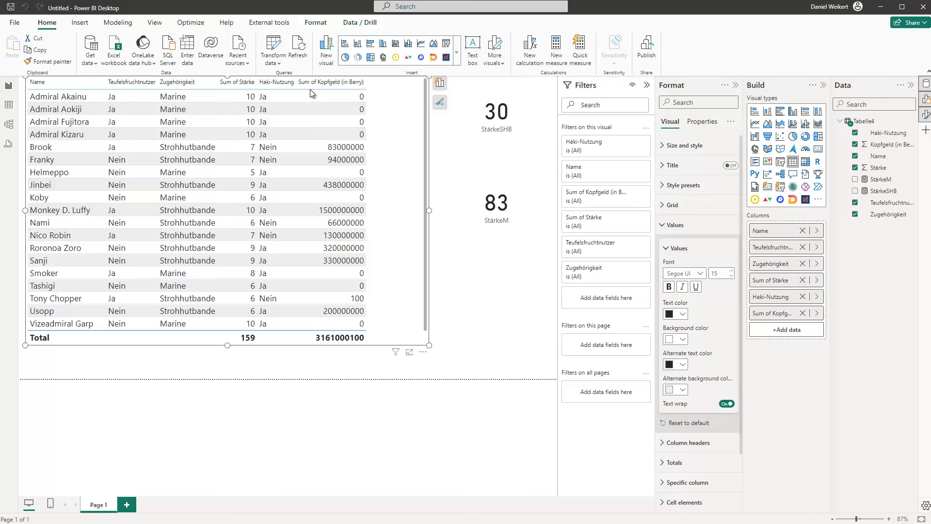
left_click(184, 83)
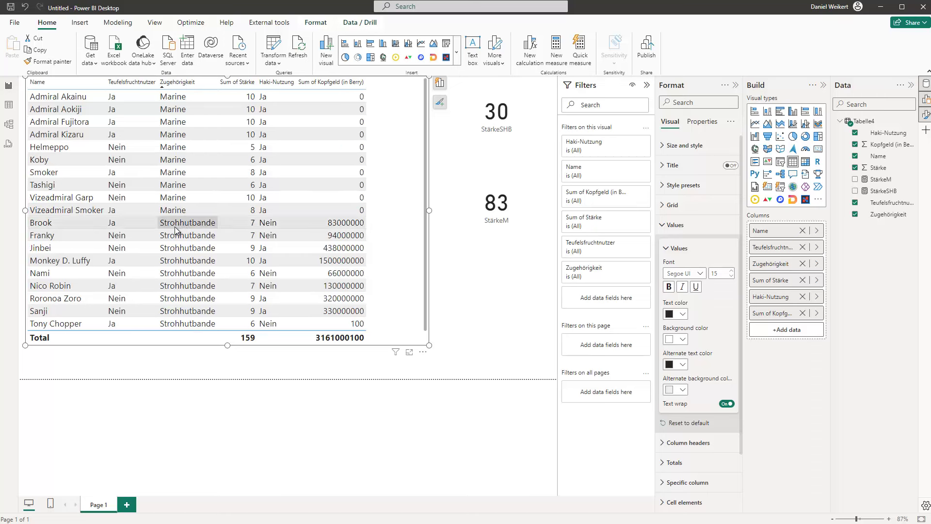